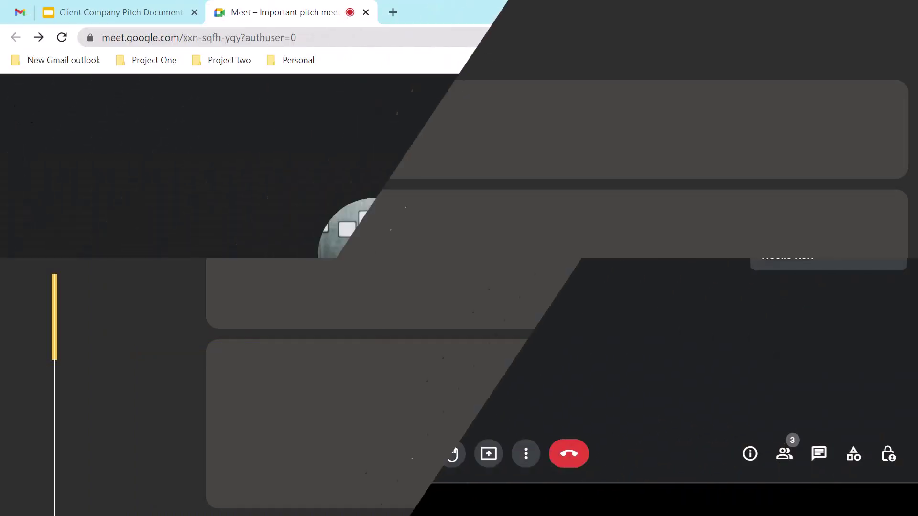
Present entire Screen 1 to everyone, hide the sharing bar, and switch to the Client Company Pitch Document tab.
click(488, 454)
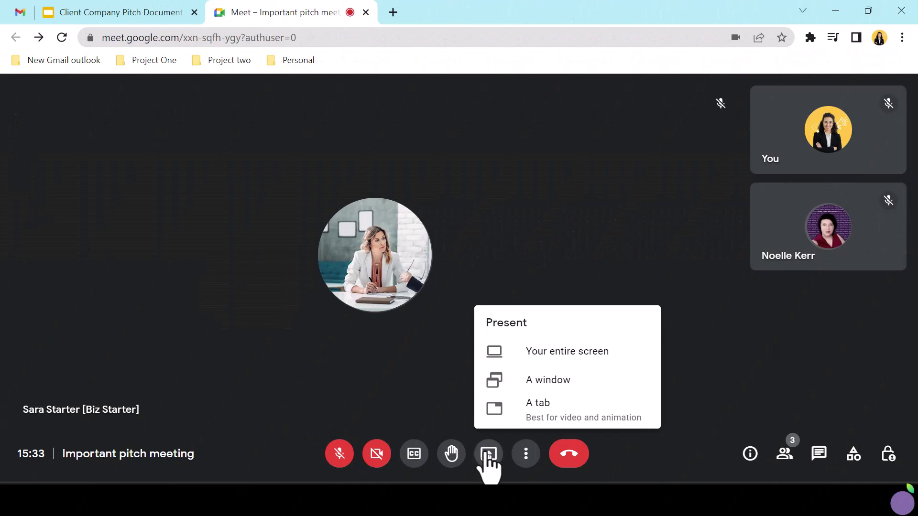
click(548, 356)
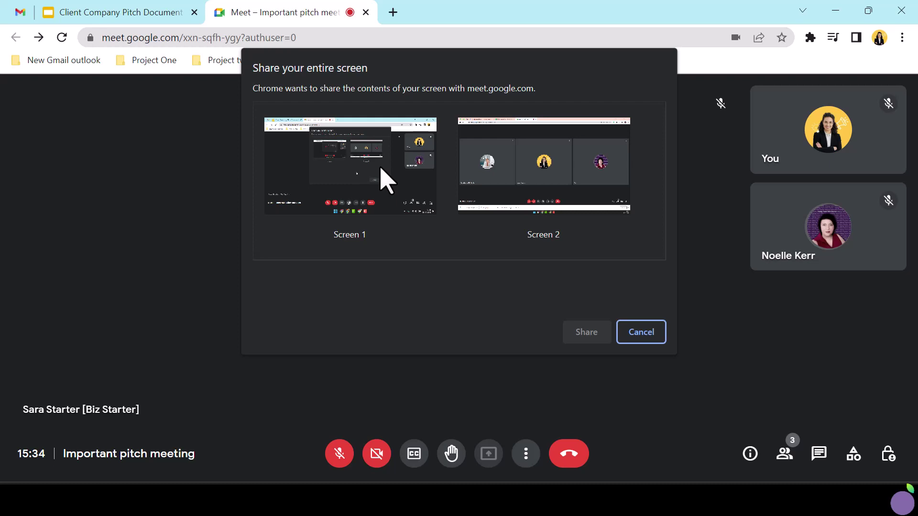
click(382, 180)
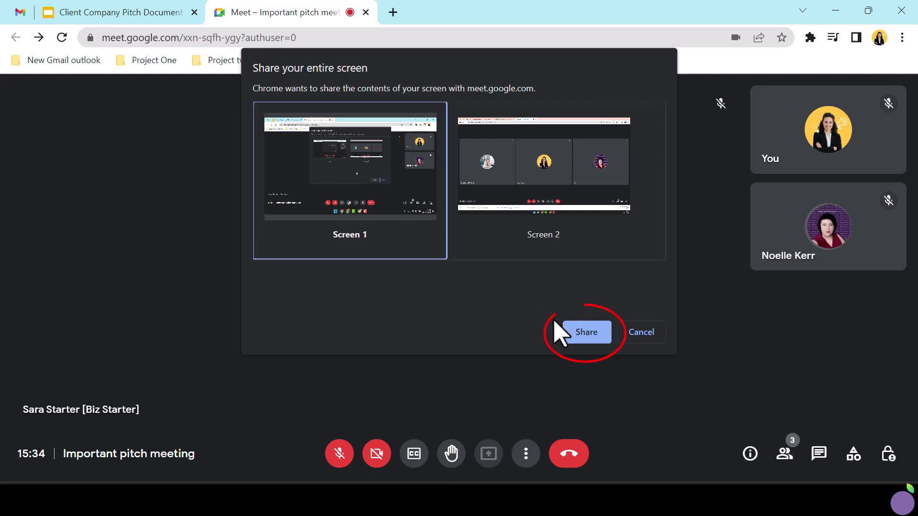
click(588, 337)
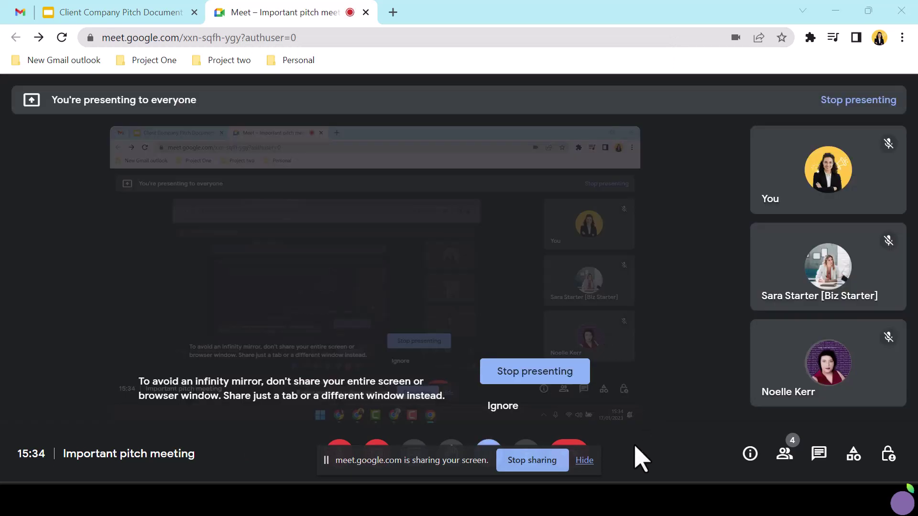
click(586, 463)
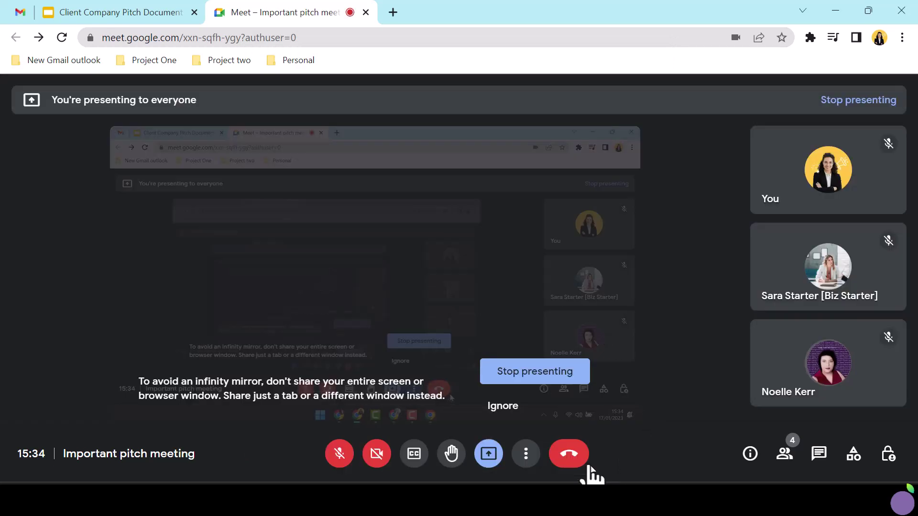
click(151, 11)
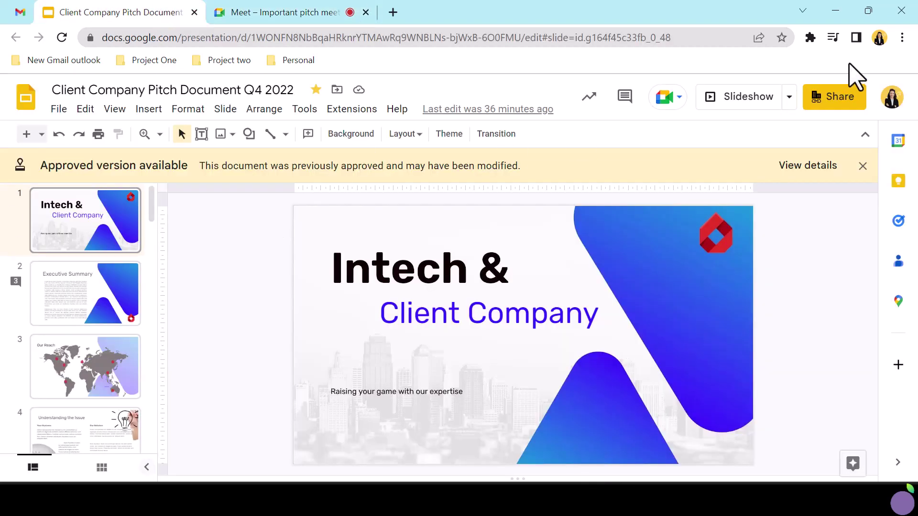
Start the pitch deck in Presenter view and move the notes window to mid-screen.
click(789, 98)
click(703, 144)
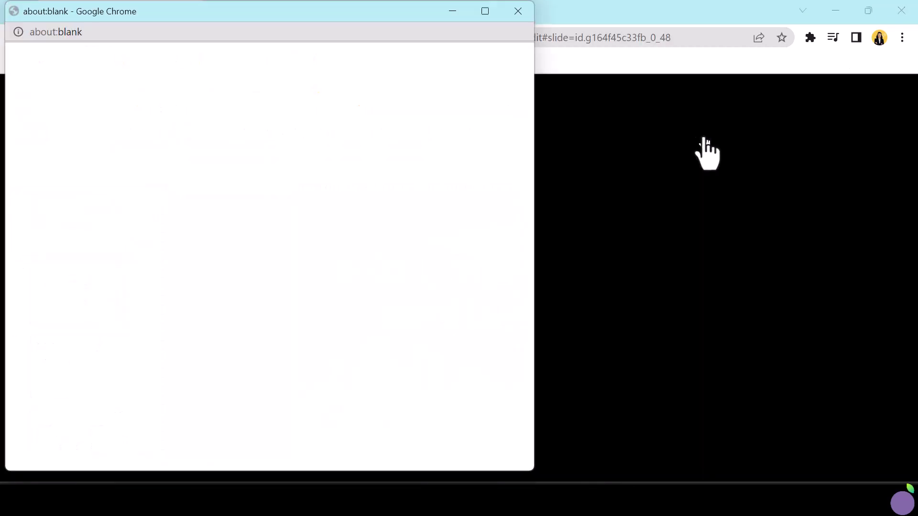
drag(287, 17, 0, 95)
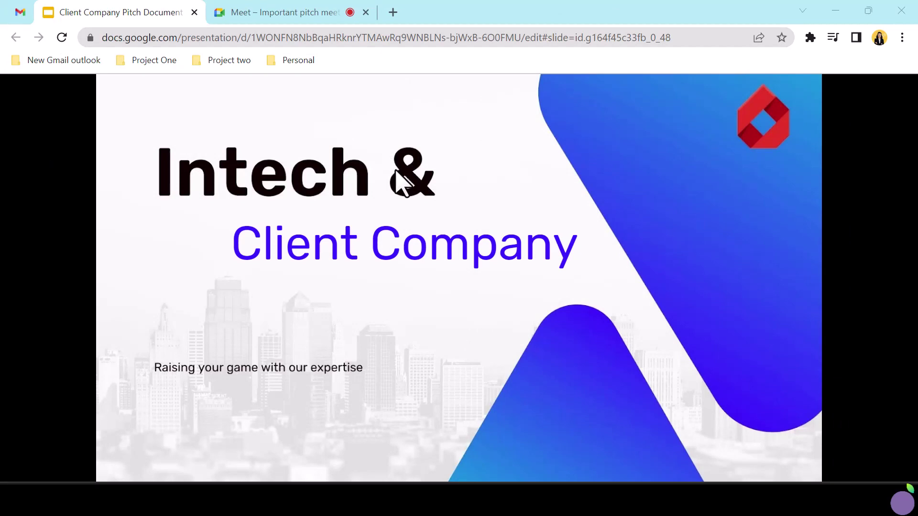
Minimize the slideshow window and the remaining Chrome window to reveal the desktop.
click(840, 14)
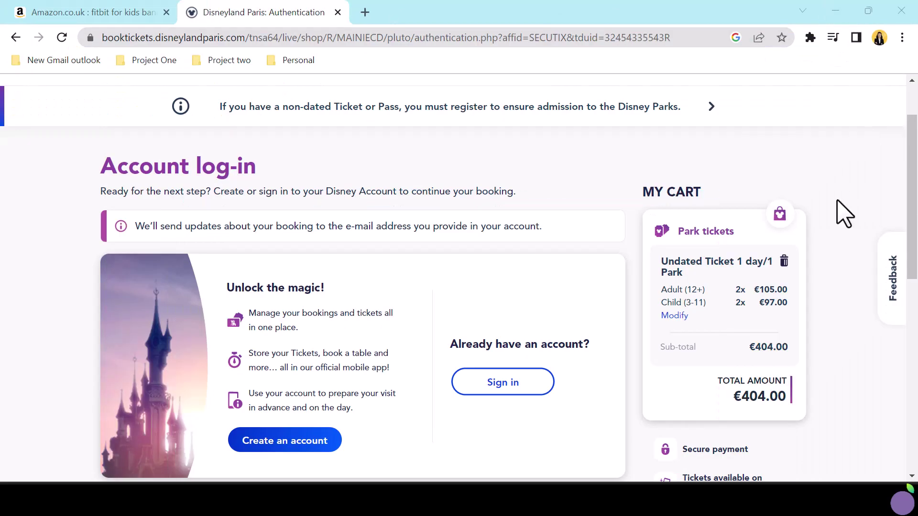
click(74, 12)
click(837, 10)
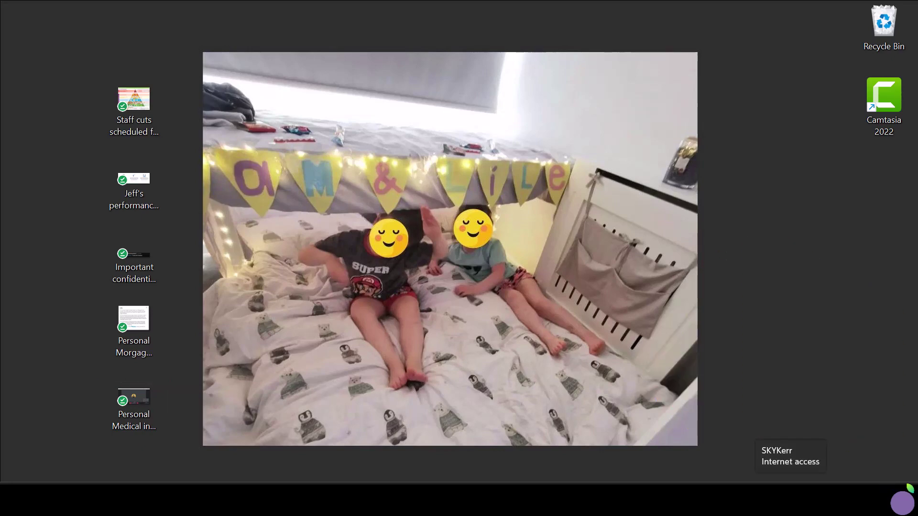
key(super)
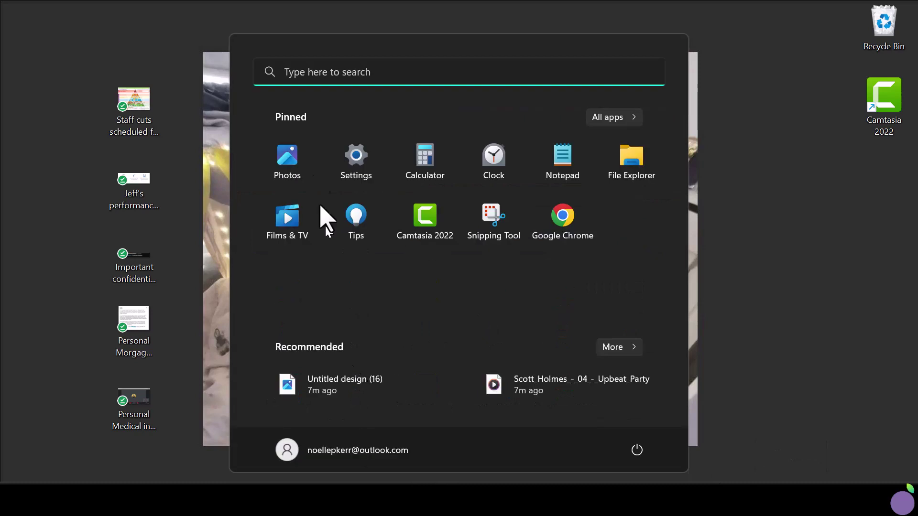
click(291, 72)
text(settings)
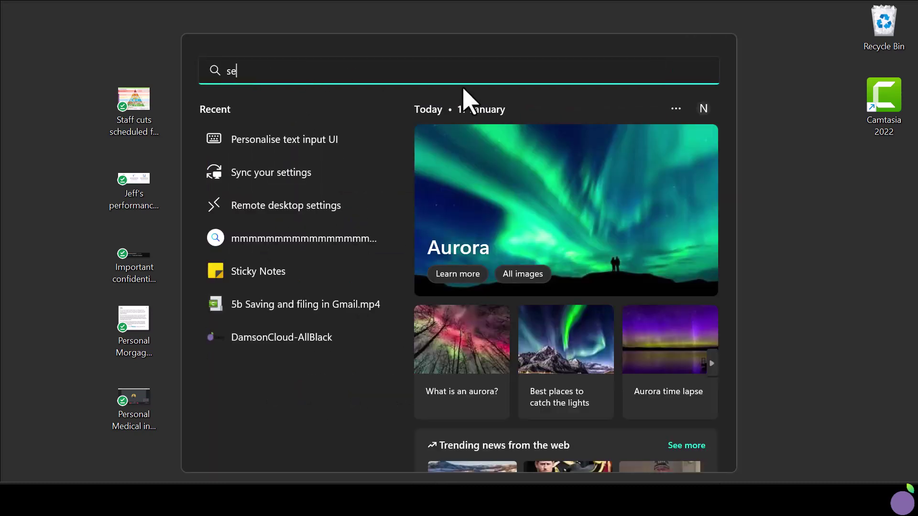
key(Return)
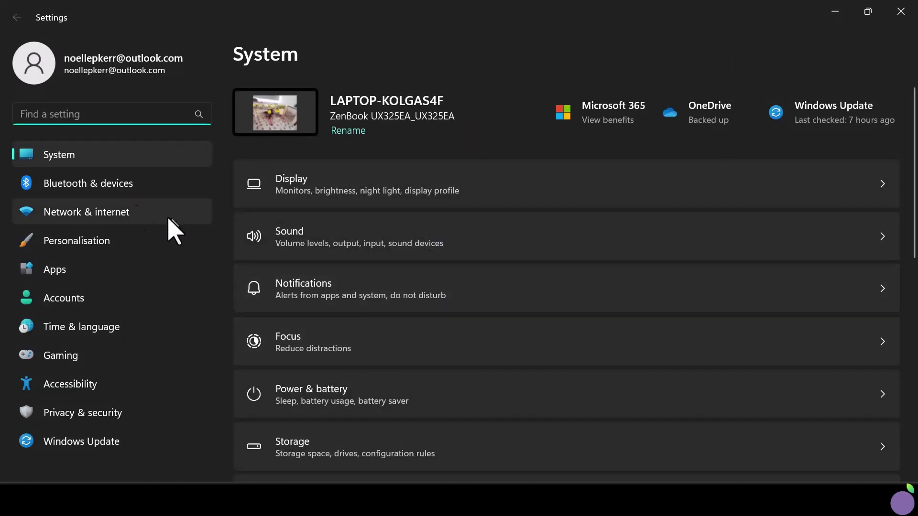
click(51, 153)
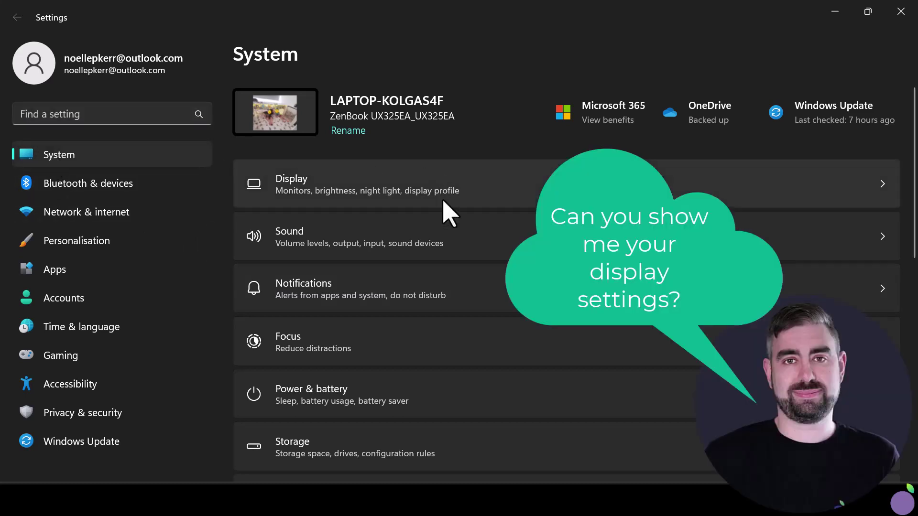
click(441, 198)
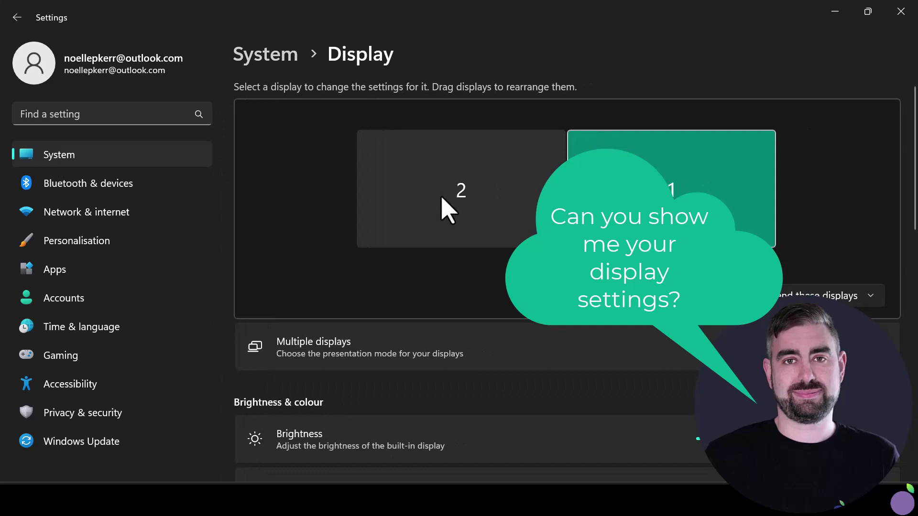
scroll(440, 205, down, 6)
scroll(440, 211, up, 6)
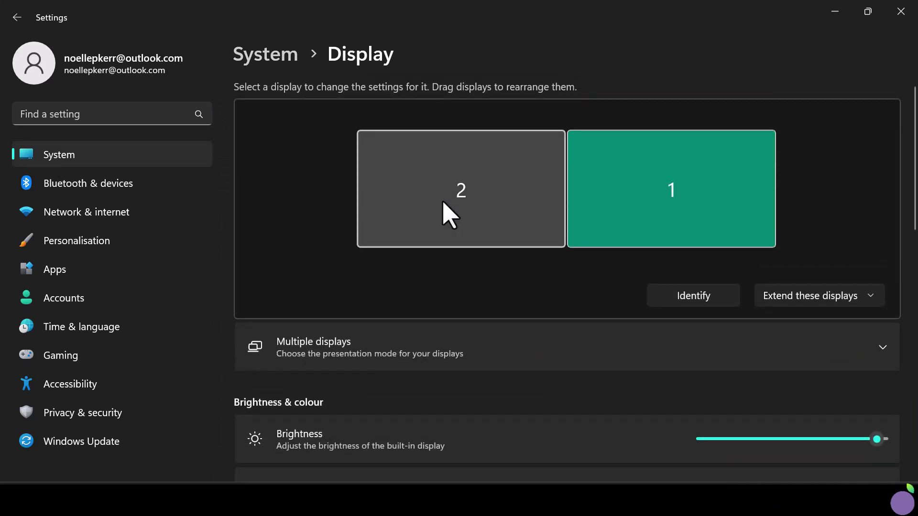
click(910, 14)
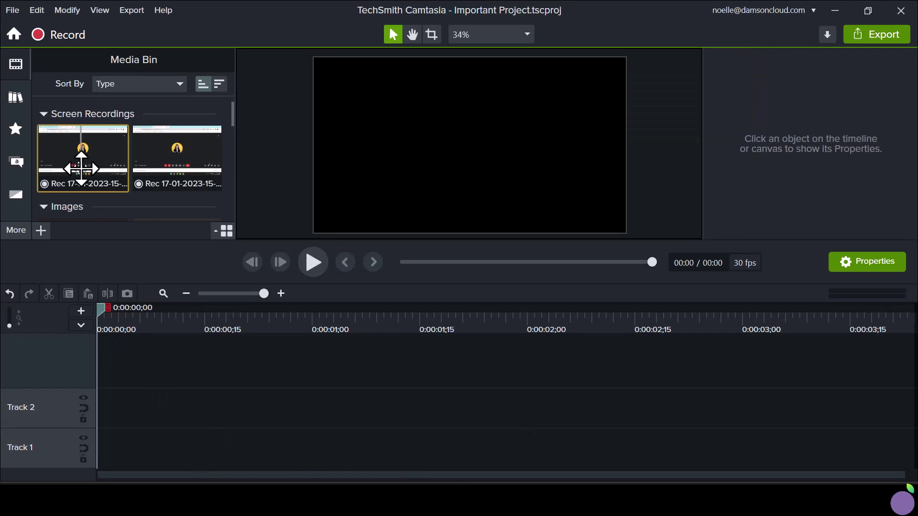
Drop the first Rec clip onto Track 1 aligned at 0:00, then scrub the playhead to preview it.
drag(79, 153, 270, 466)
drag(189, 461, 86, 467)
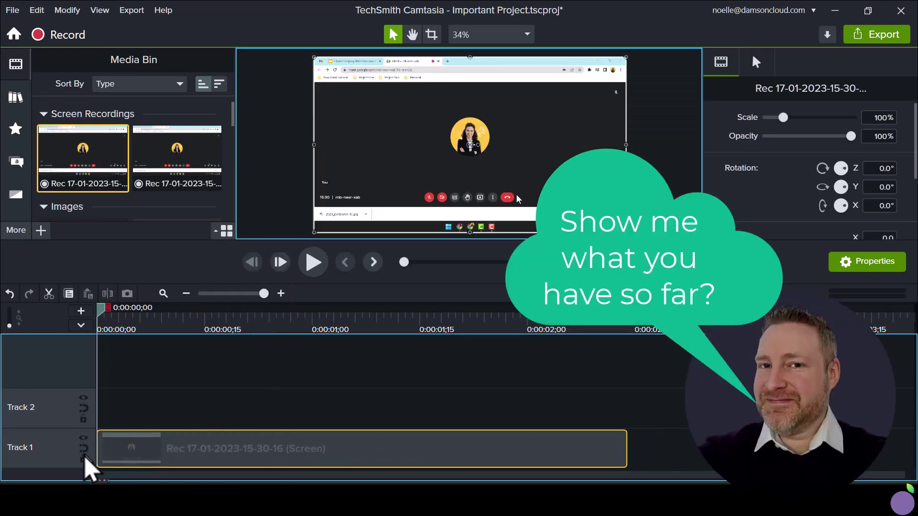
drag(101, 310, 276, 309)
drag(307, 340, 470, 342)
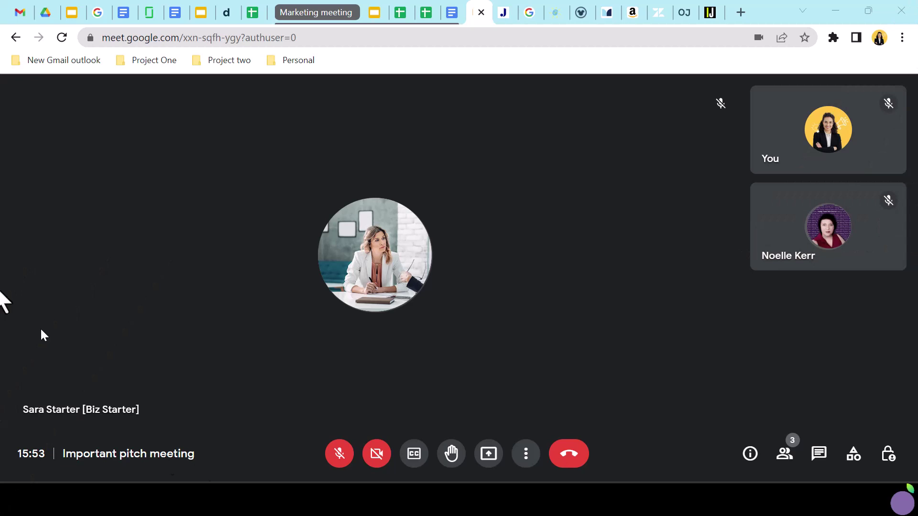
Present only the Meet Chrome window to everyone.
click(483, 457)
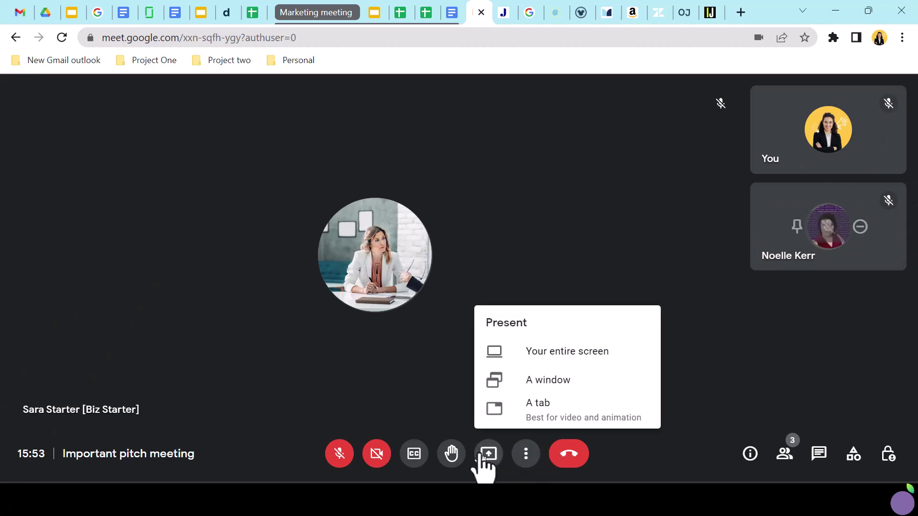
click(539, 381)
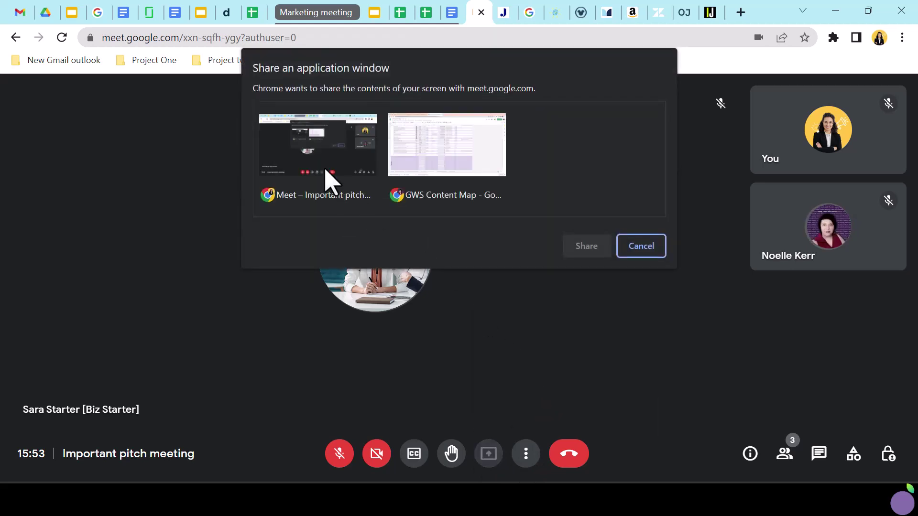
click(328, 180)
click(589, 253)
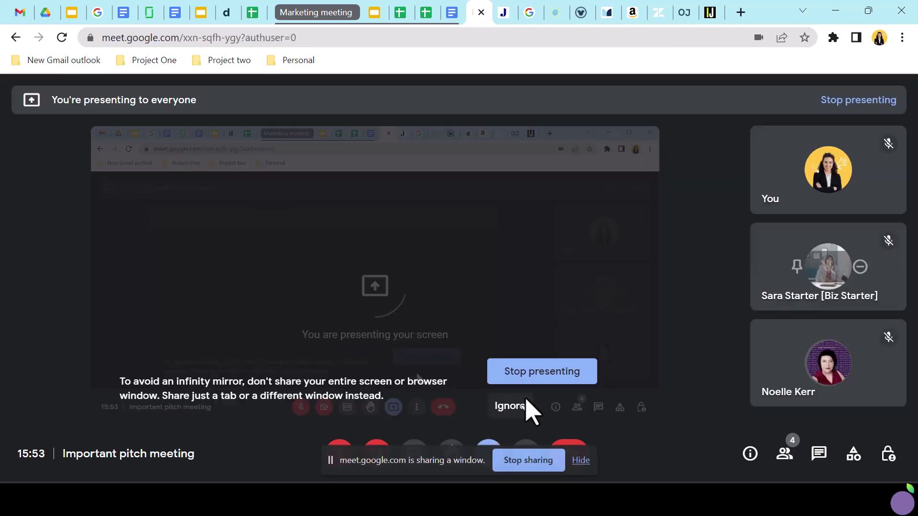
Collapse and re-expand the Marketing meeting tab group, then show the Our Reach slide.
click(317, 15)
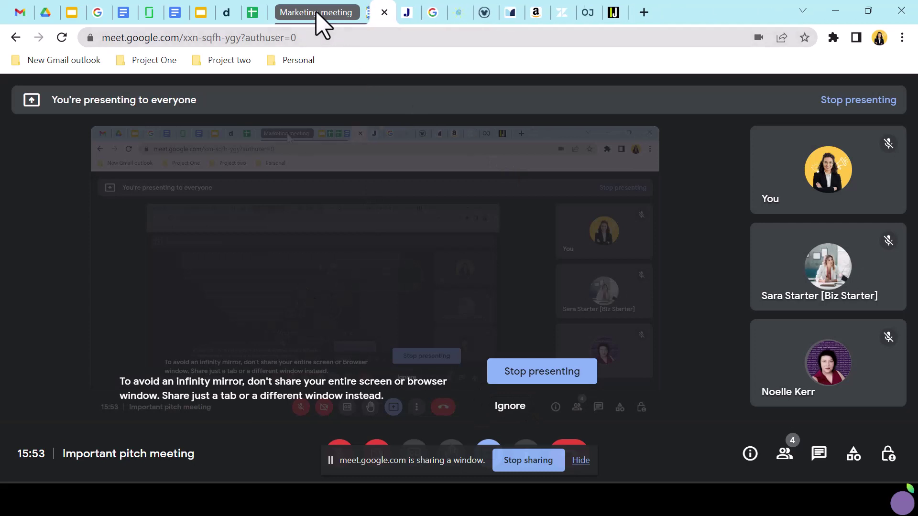
click(317, 15)
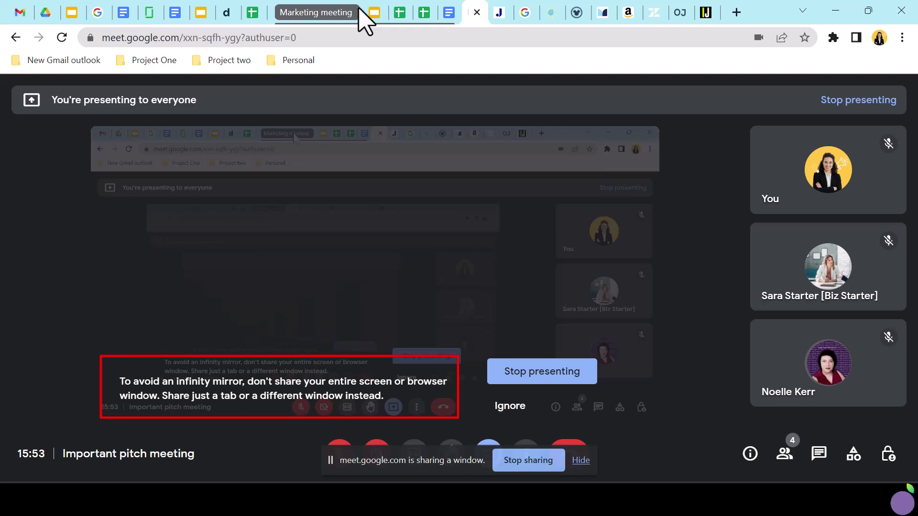
click(377, 17)
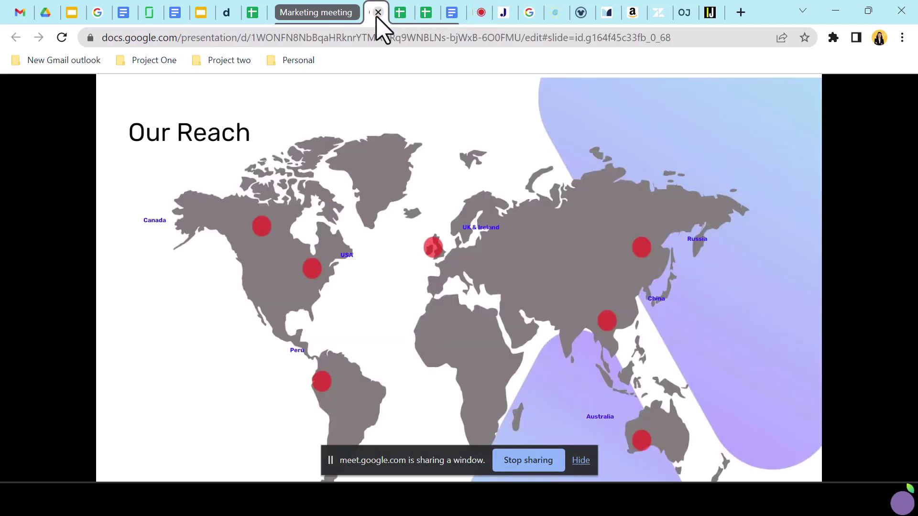
Browse the Project Jumpsuit and Clients Cocktail spreadsheets, Press Release, Holy Rosary site, and The Muse article tabs.
click(400, 14)
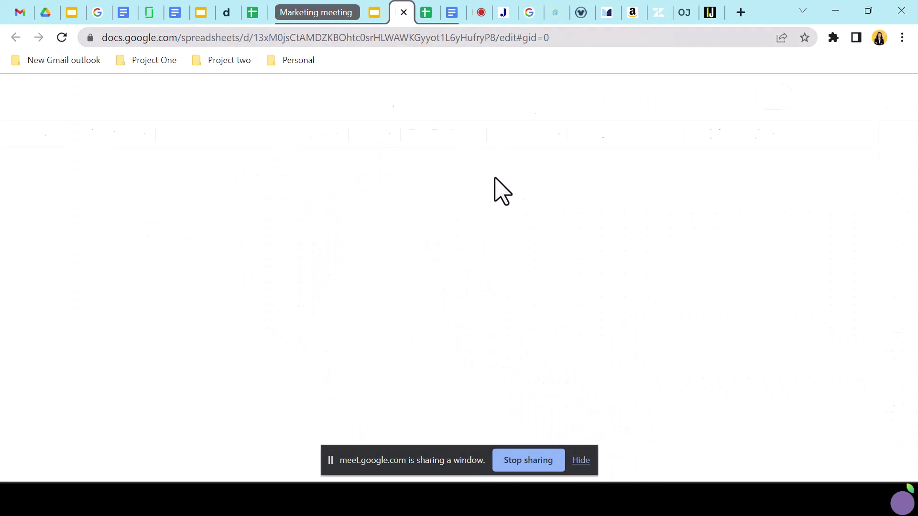
scroll(424, 301, up, 5)
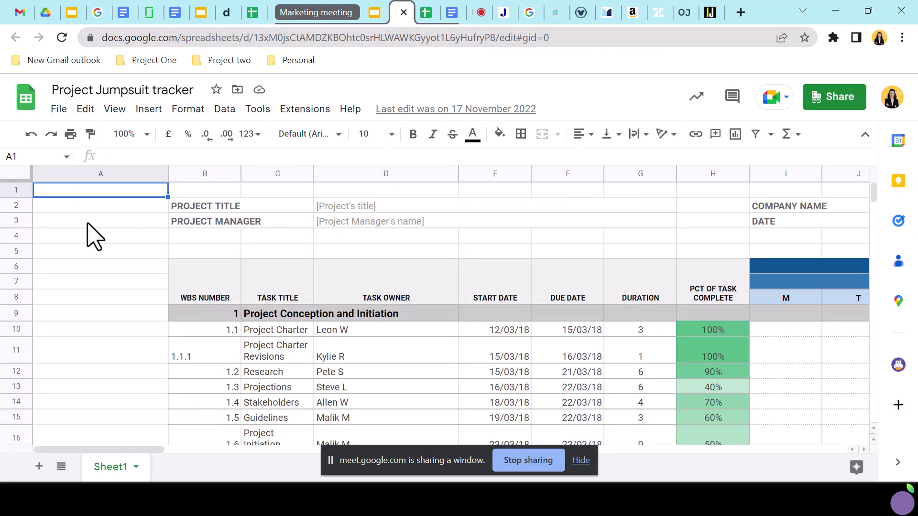
click(429, 13)
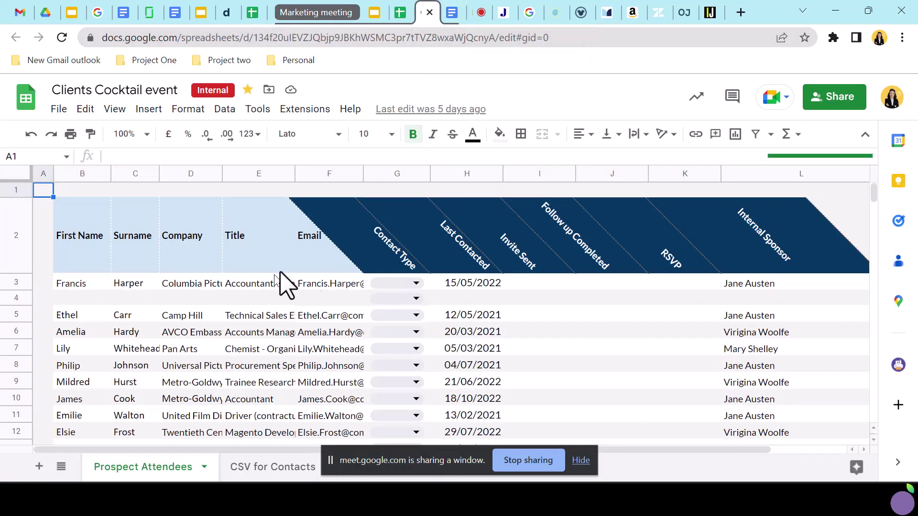
scroll(281, 369, down, 6)
scroll(281, 369, up, 4)
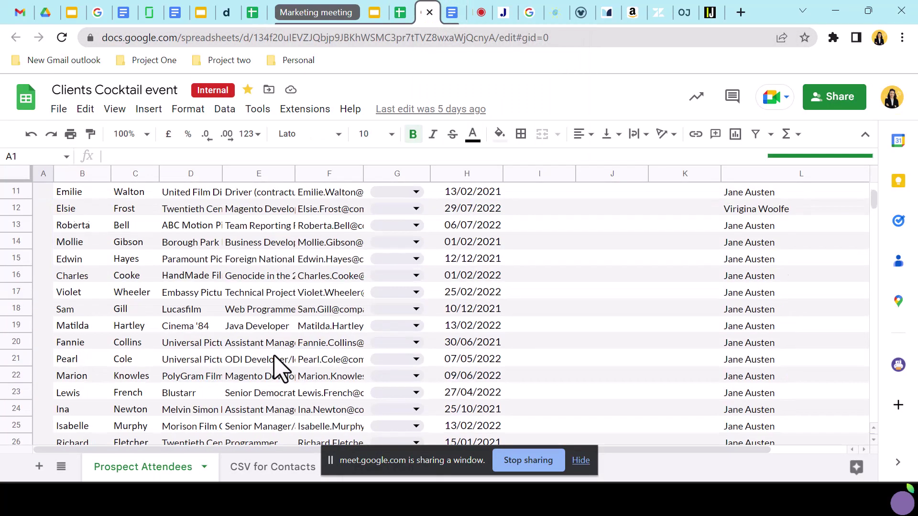
click(404, 13)
scroll(526, 364, down, 5)
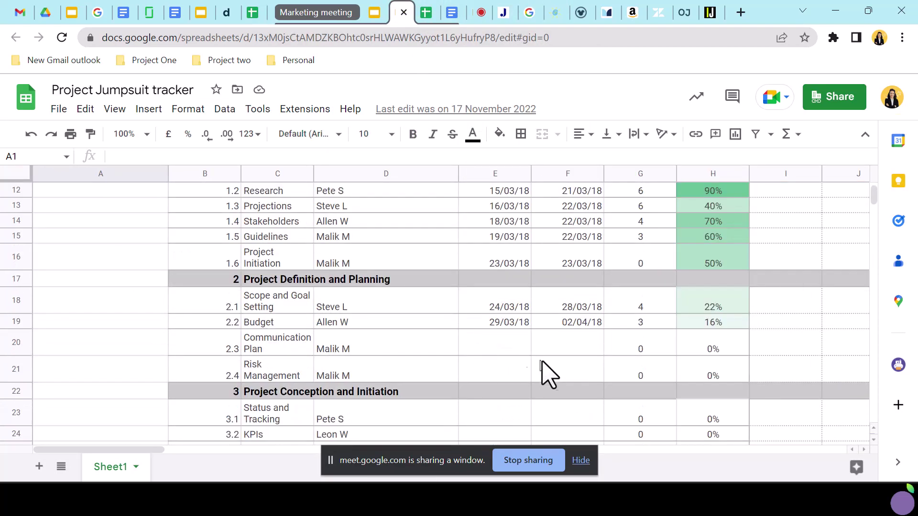
scroll(545, 375, up, 5)
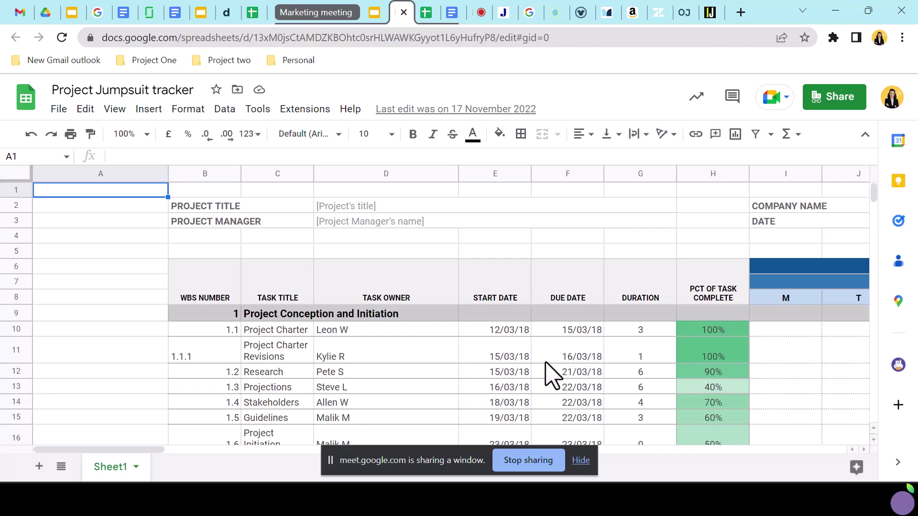
click(452, 12)
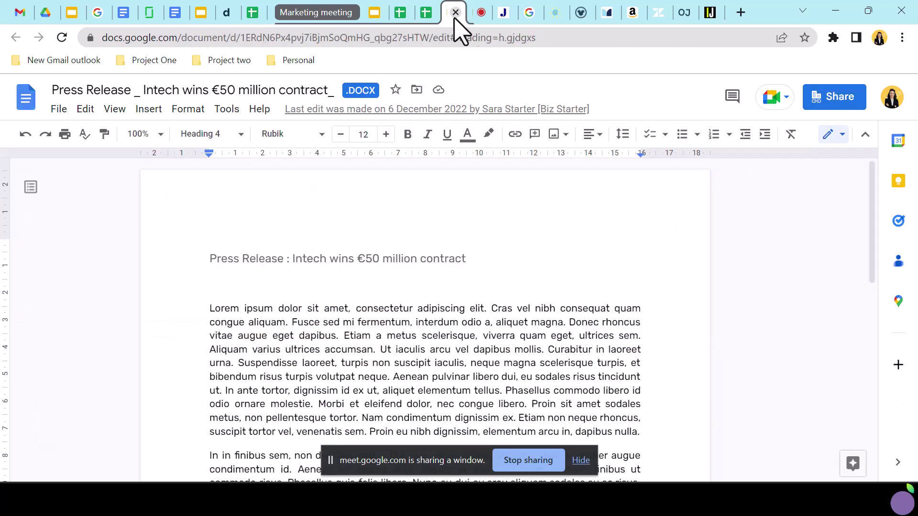
click(556, 13)
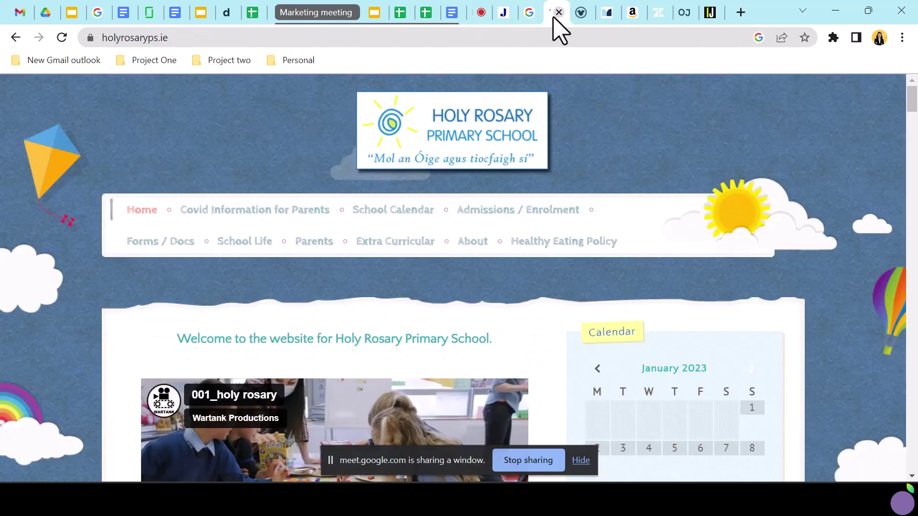
click(606, 14)
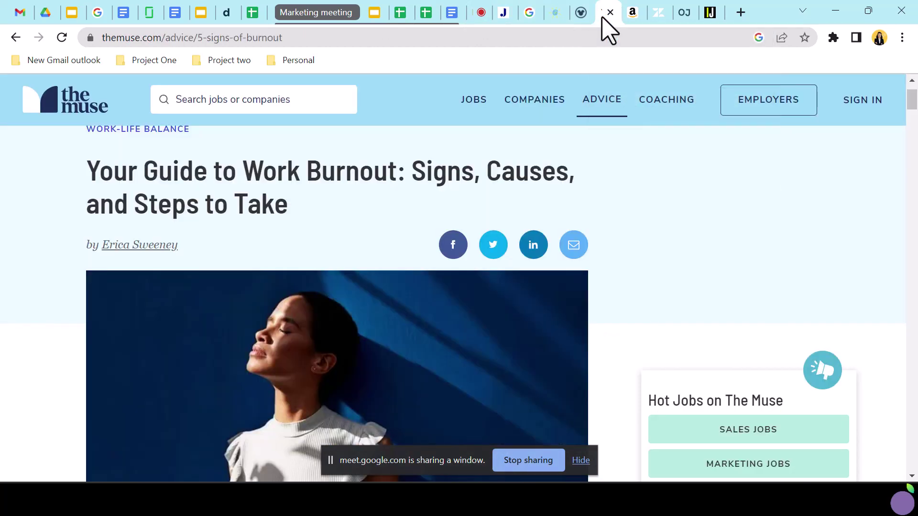
Pull the IrishJobs tab out into its own window, maximize it, then restore it smaller.
drag(710, 13, 696, 158)
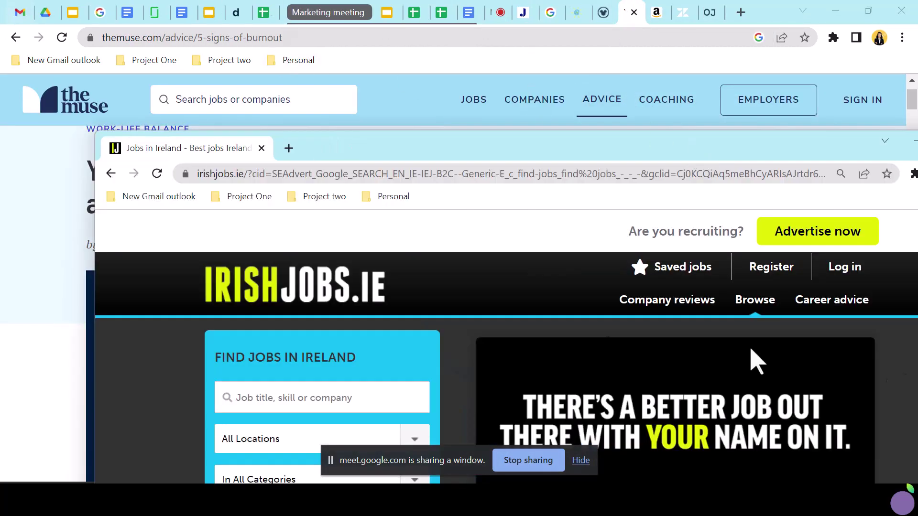
drag(467, 156, 376, 21)
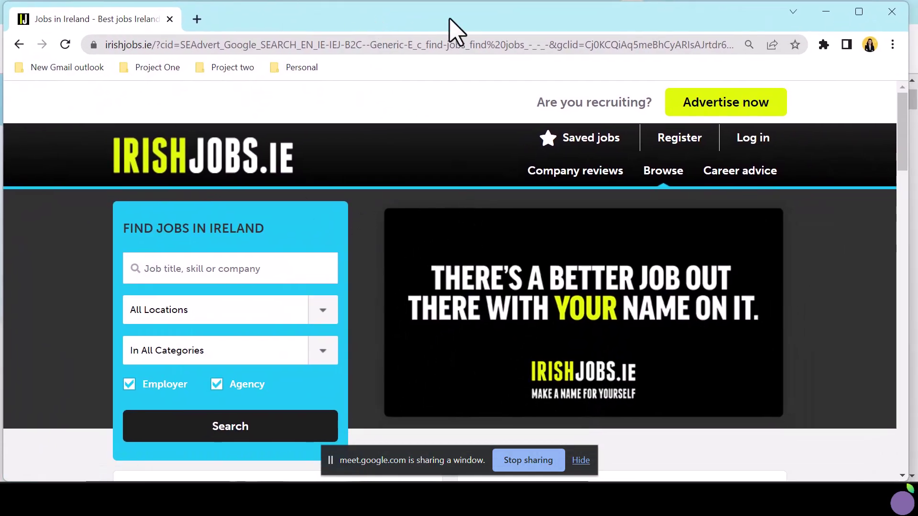
drag(449, 19, 473, 17)
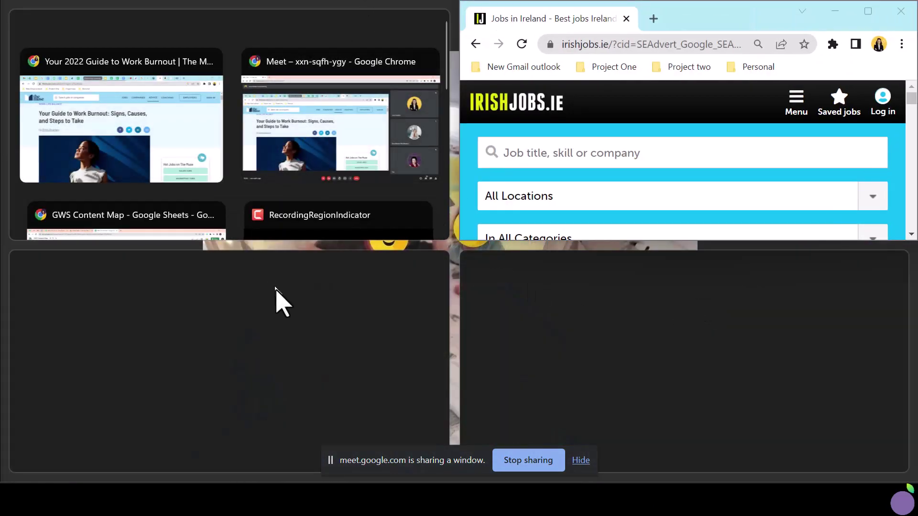
Snap The Muse burnout article window beside IrishJobs so each fills half the screen.
click(108, 125)
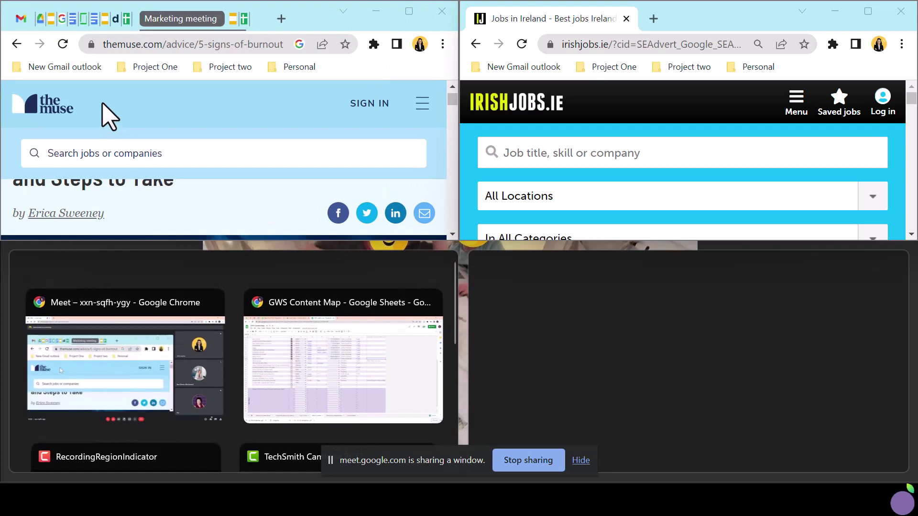
click(666, 339)
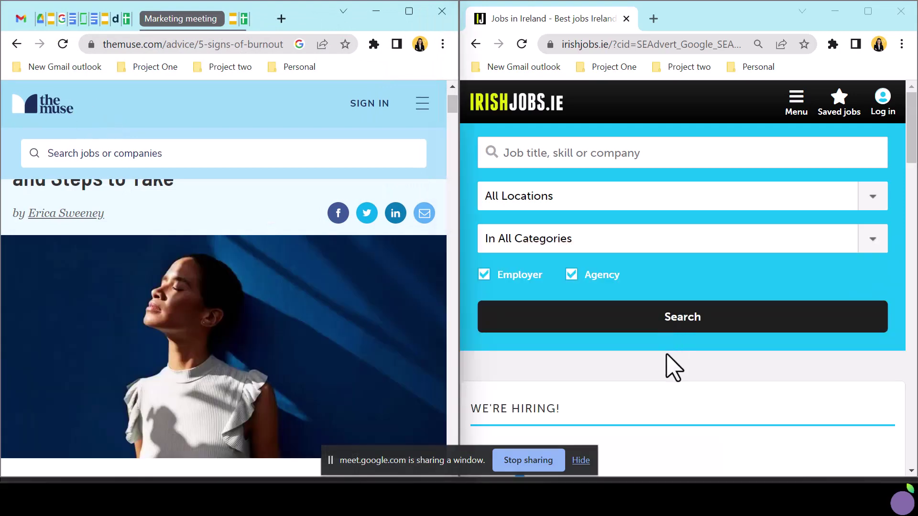